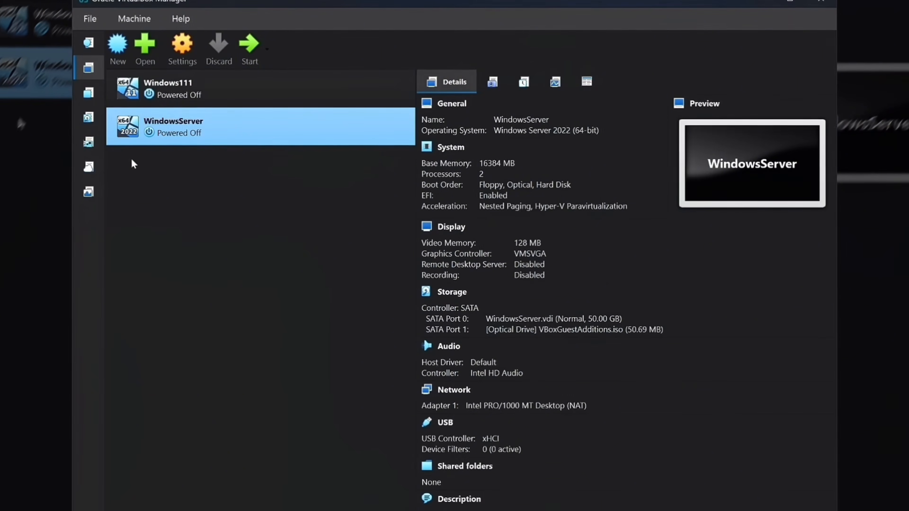
- Begin creating a new virtual machine and name it WindowsServer10
left_click(118, 50)
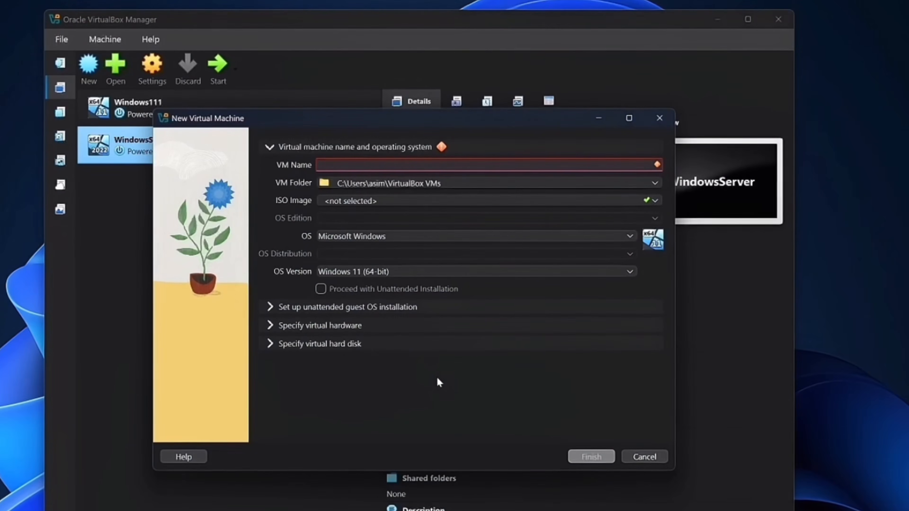
type("Window")
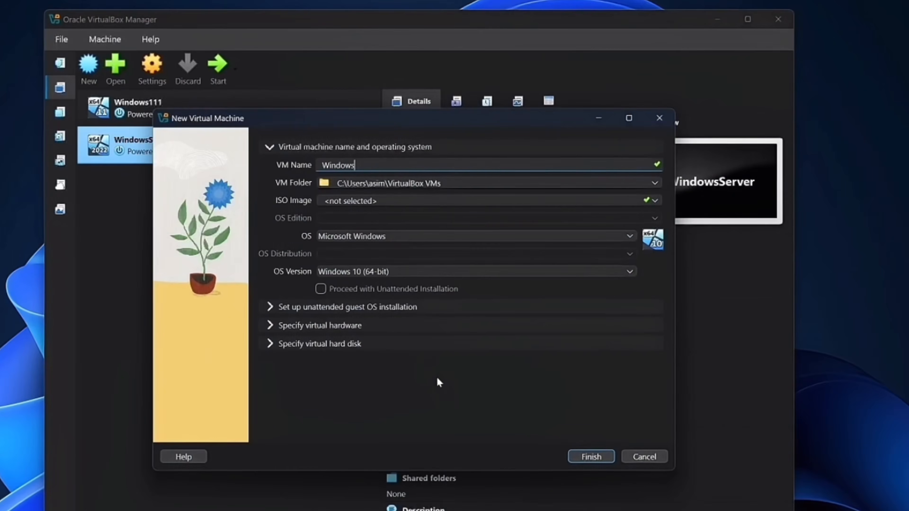
type("sS")
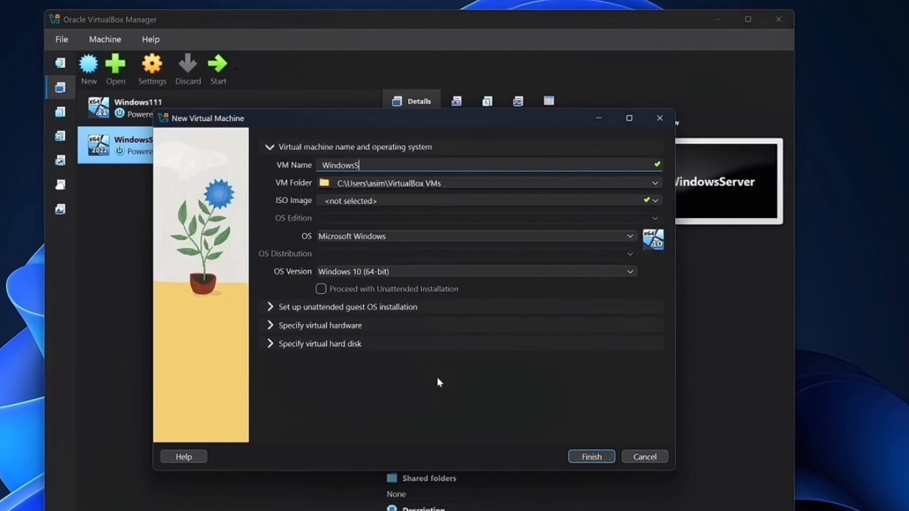
type("erver")
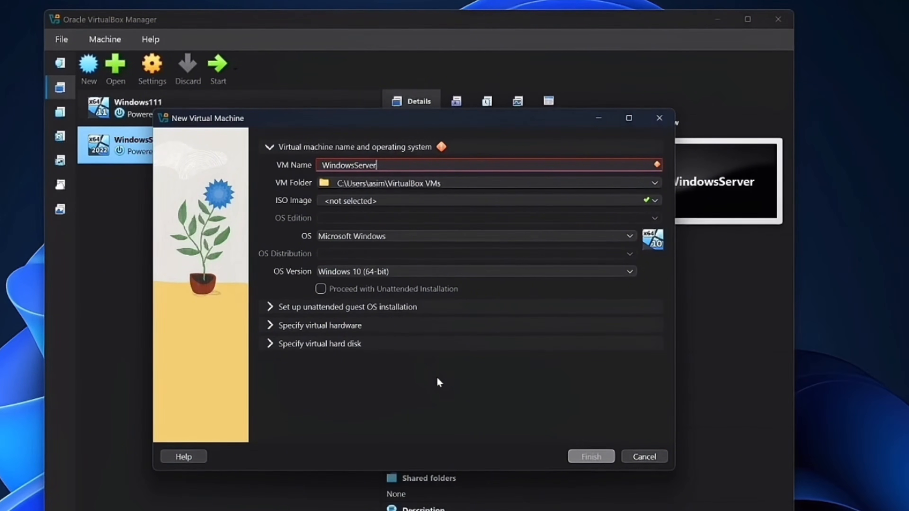
type("10")
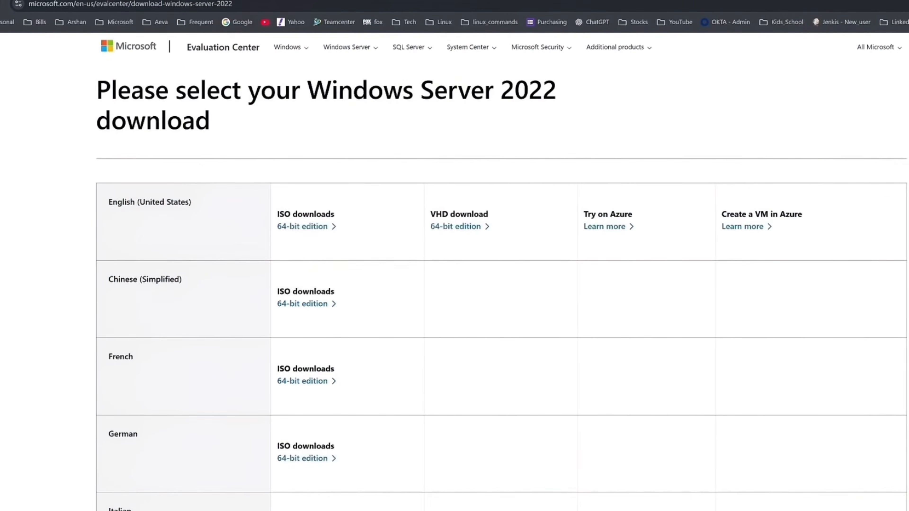
- In the browser, download the English (United States) 64-bit Windows Server 2022 ISO from the Microsoft Evaluation Center search result
key("alt+Left")
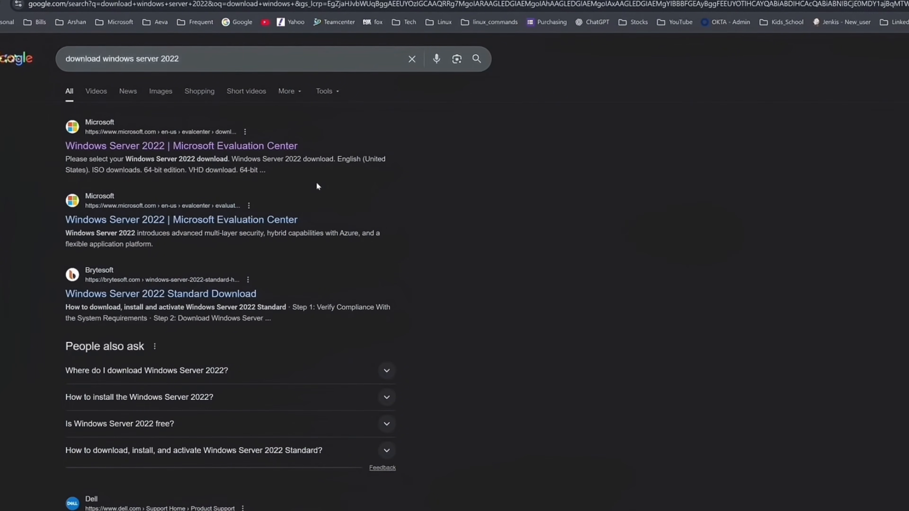
left_click(129, 147)
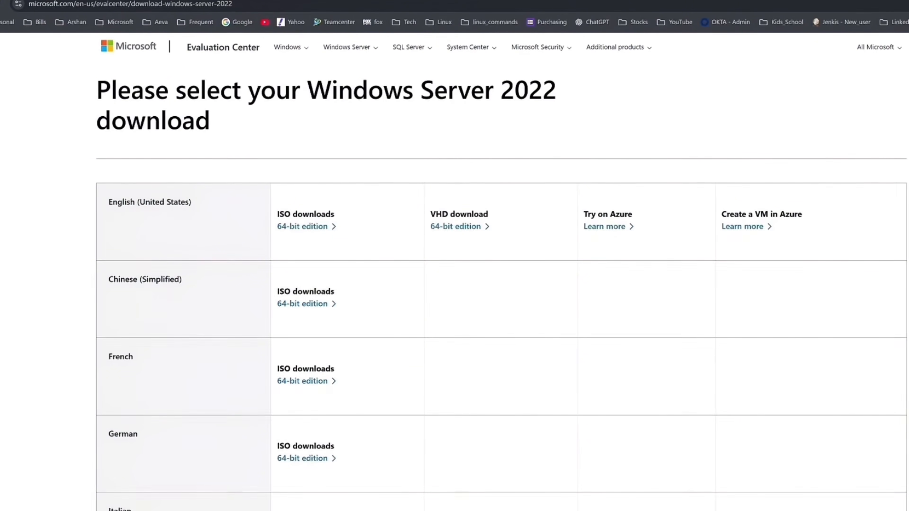
scroll(136, 480, "down", 3)
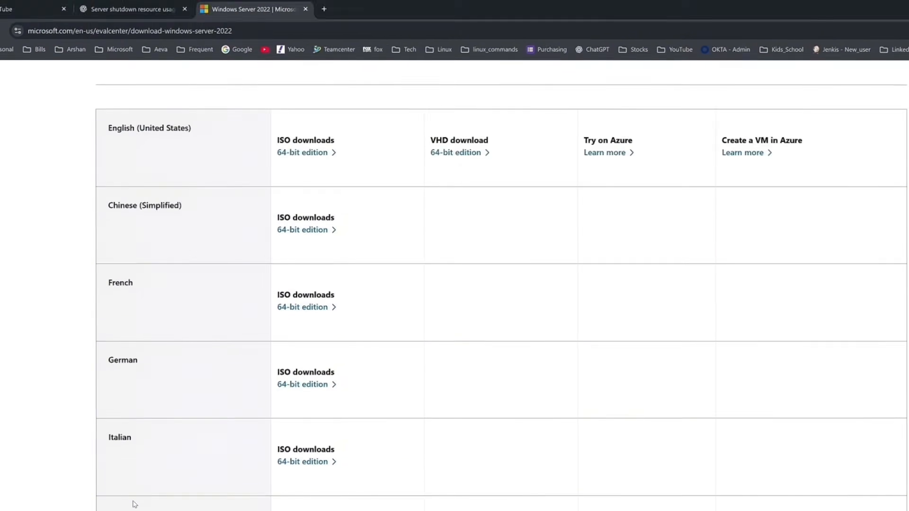
scroll(149, 459, "down", 6)
scroll(150, 441, "down", 1)
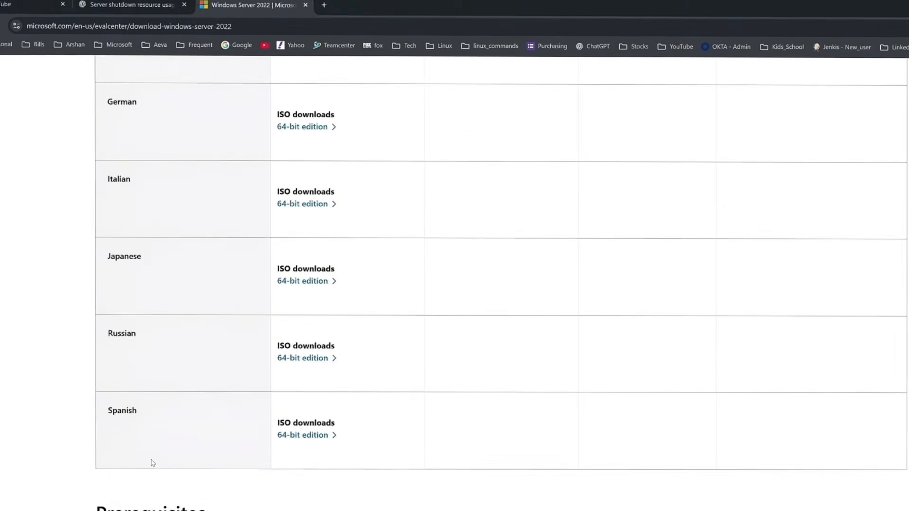
scroll(160, 408, "up", 10)
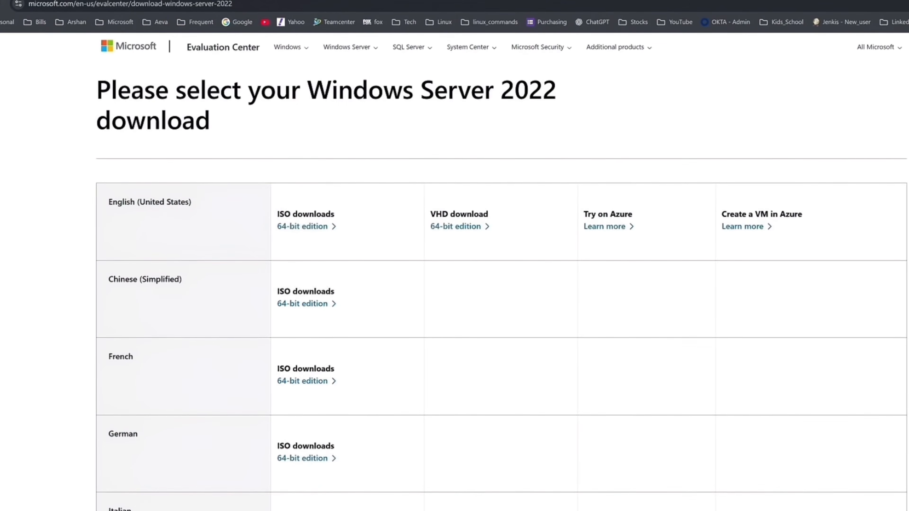
left_click(280, 231)
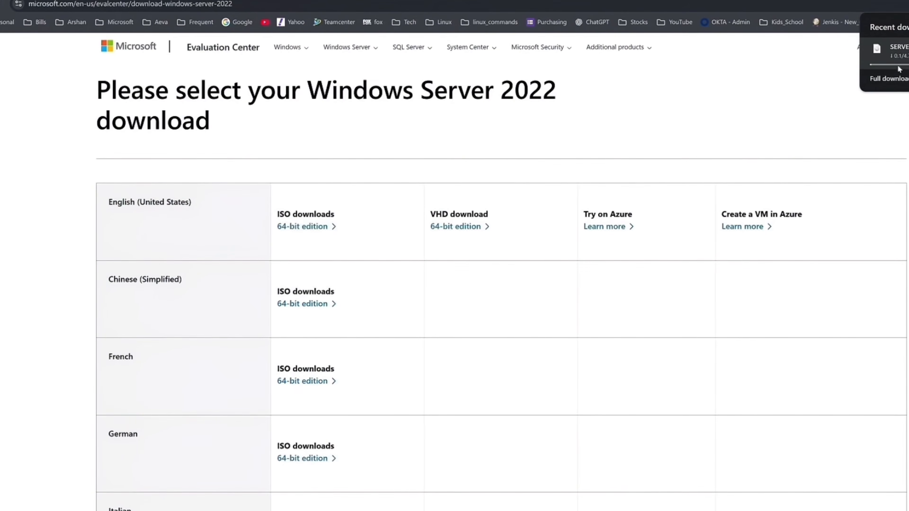
left_click(908, 51)
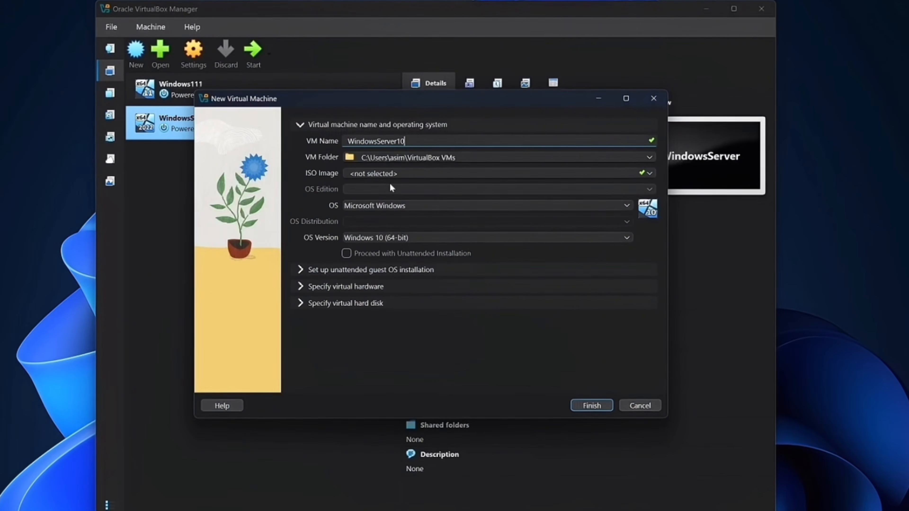
- Use SERVER_EVAL_x64FRE_en-us from Downloads as the new VirtualBox machine's ISO image and turn off unattended installation
left_click(651, 173)
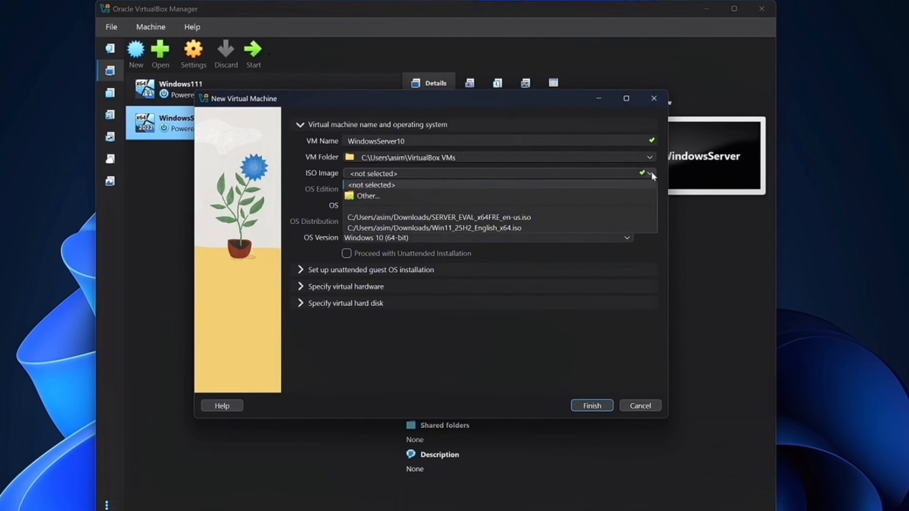
left_click(370, 196)
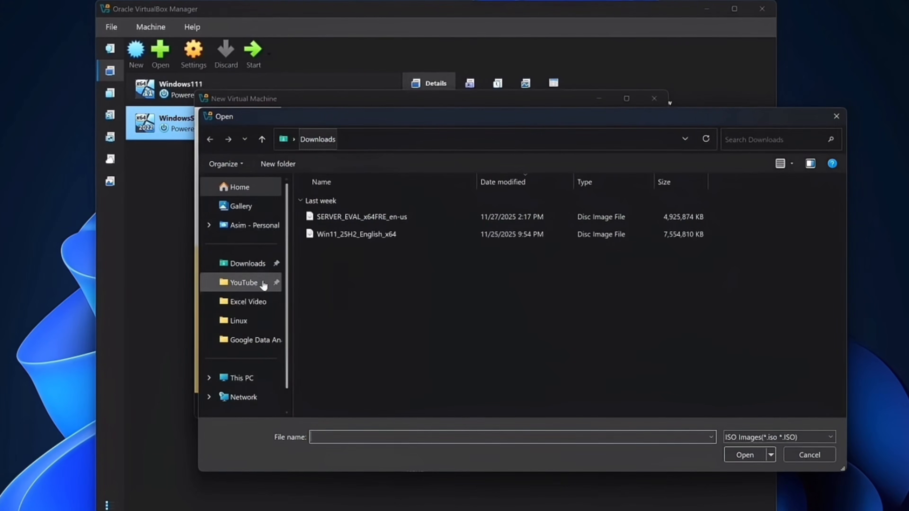
left_click(340, 215)
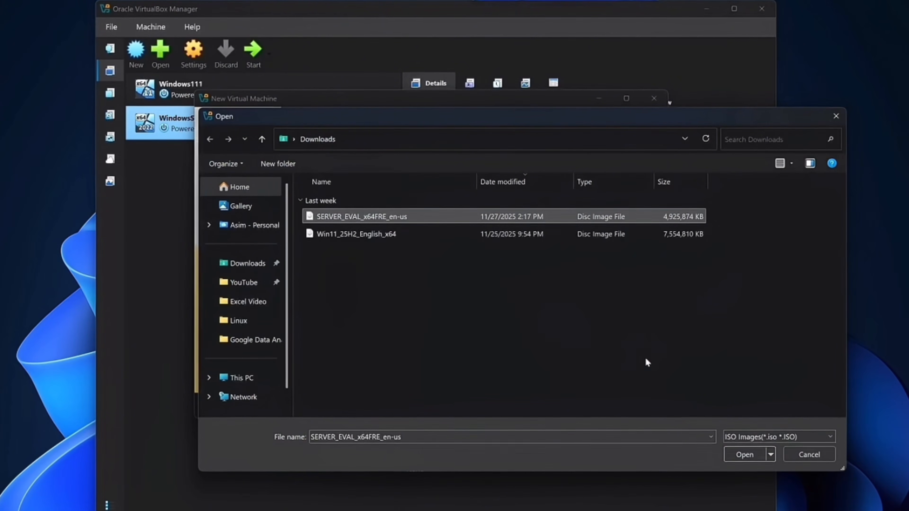
left_click(742, 456)
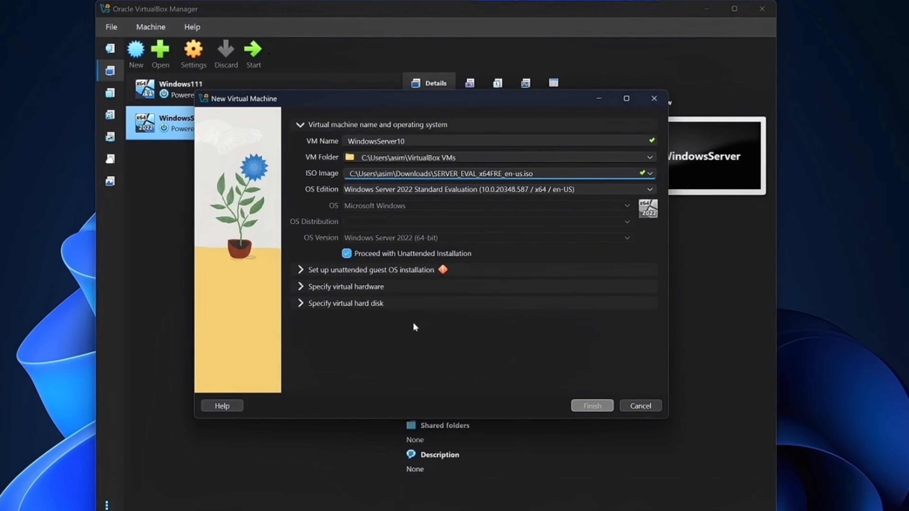
left_click(347, 253)
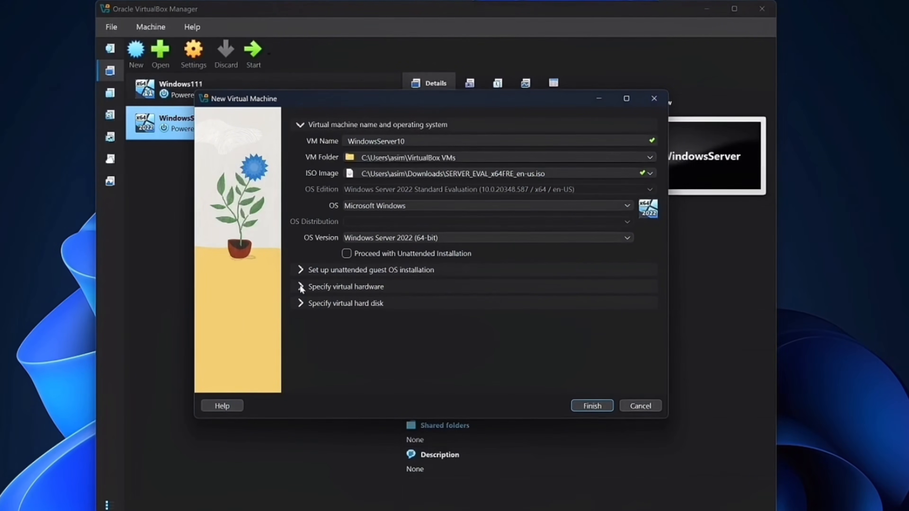
left_click(302, 271)
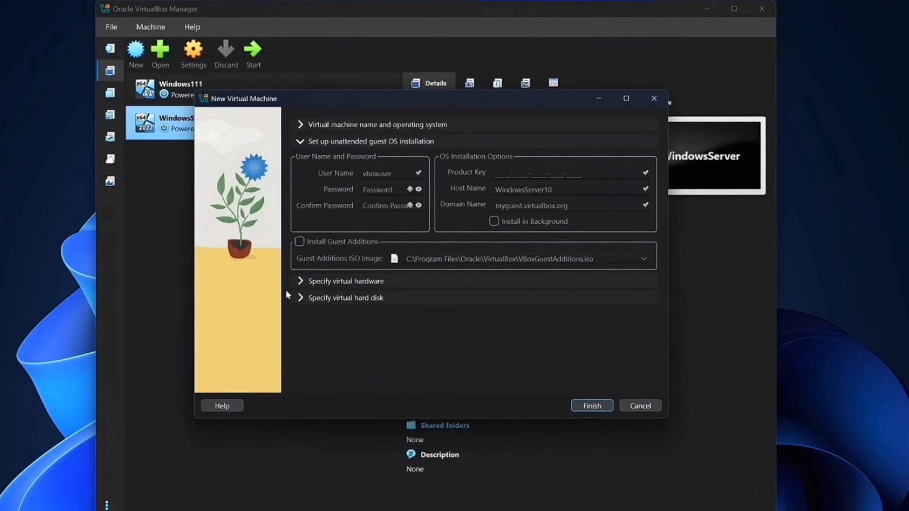
- Allocate 16384 MB of base memory and 2 CPUs with EFI enabled, and create the machine with a new 50 GB VDI hard disk
left_click(303, 281)
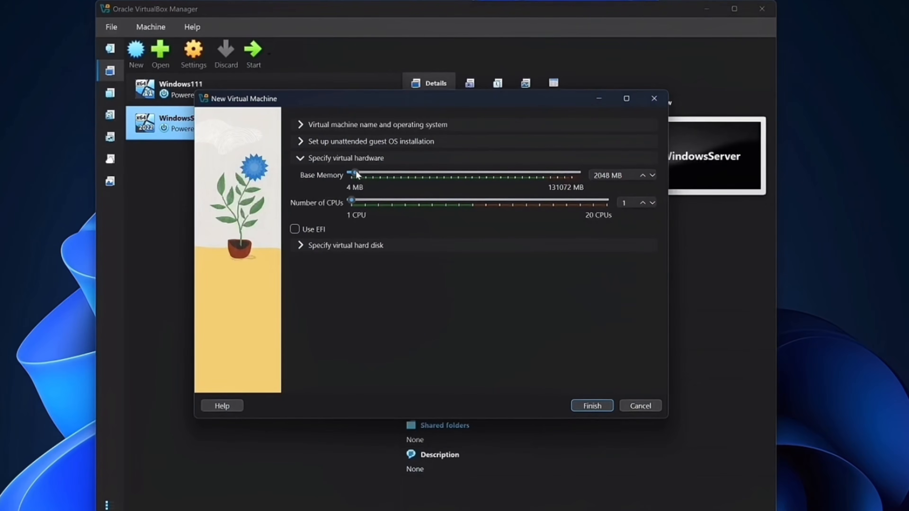
left_click_drag(356, 174, 380, 174)
left_click(645, 203)
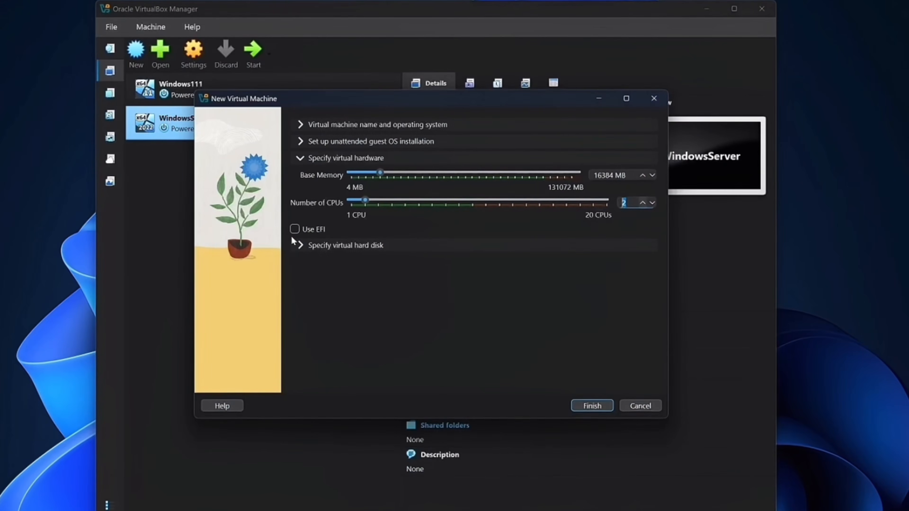
left_click(295, 230)
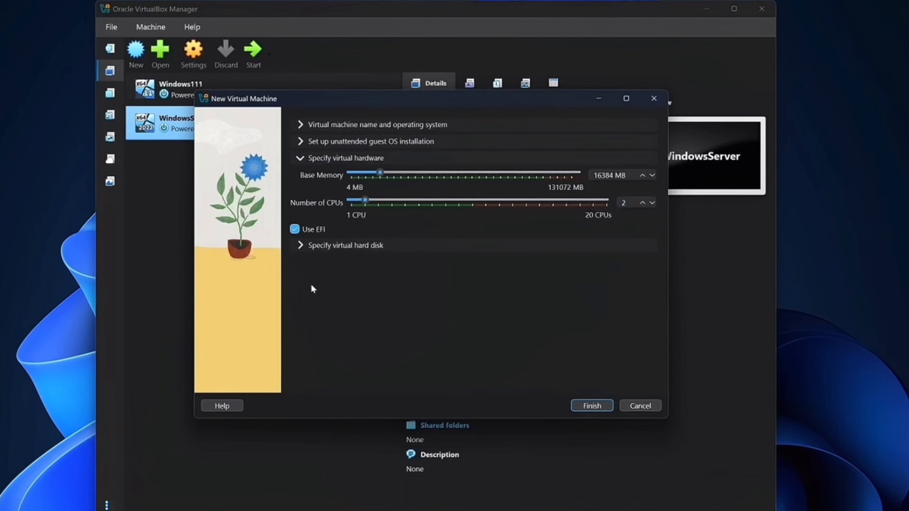
left_click(301, 246)
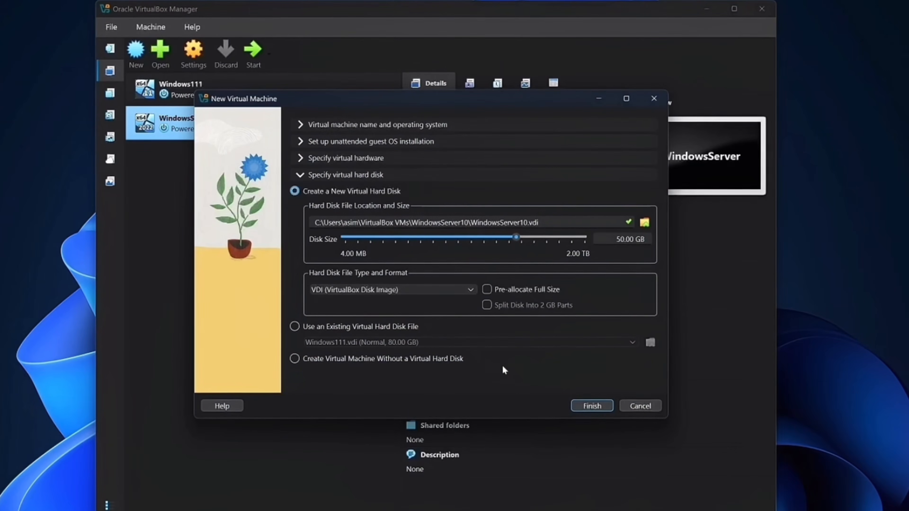
left_click(597, 409)
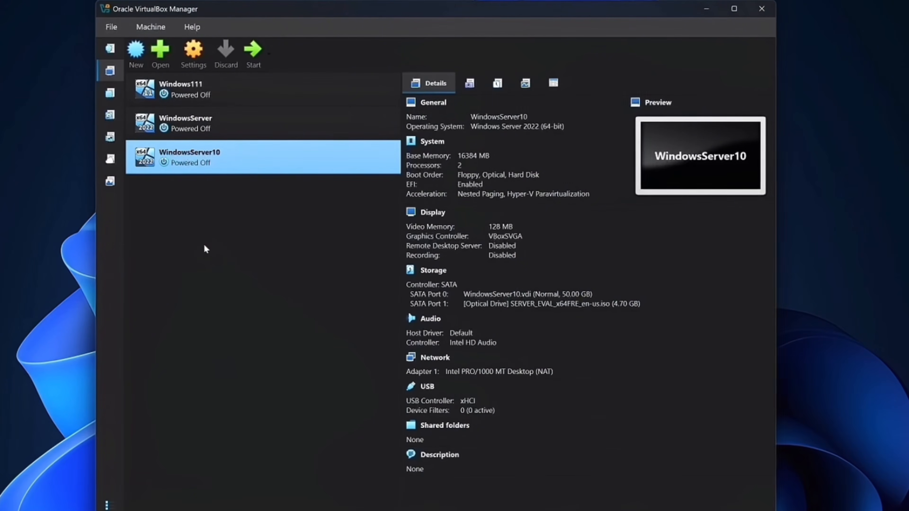
- Set the WindowsServer10 machine's graphics controller to VMSVGA in its display settings and save the change
right_click(202, 161)
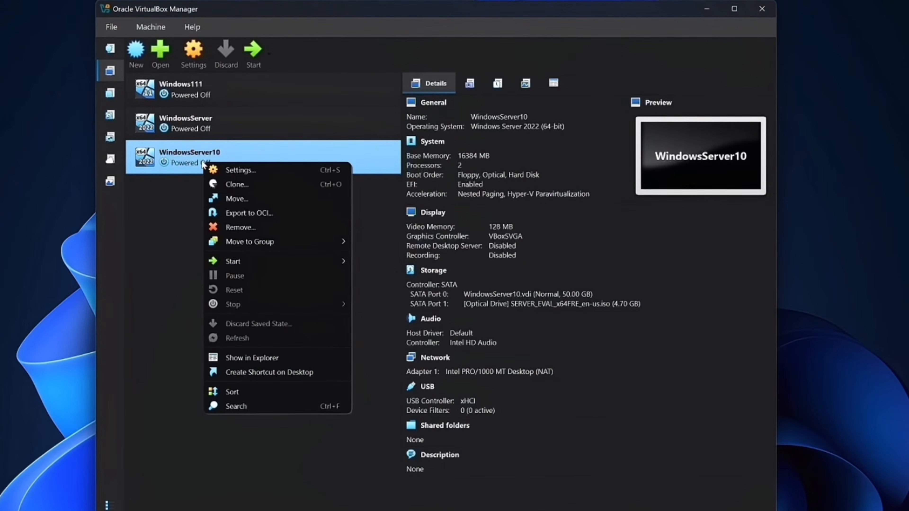
left_click(226, 172)
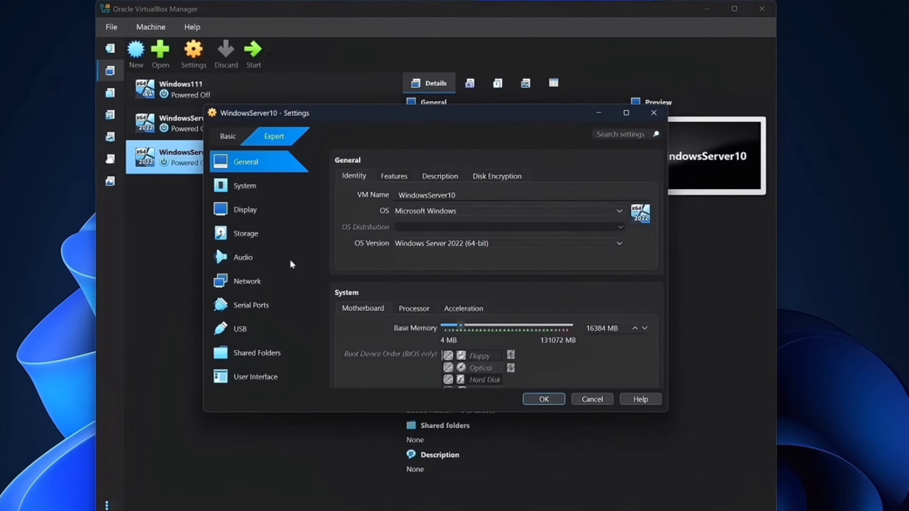
scroll(430, 220, "down", 3)
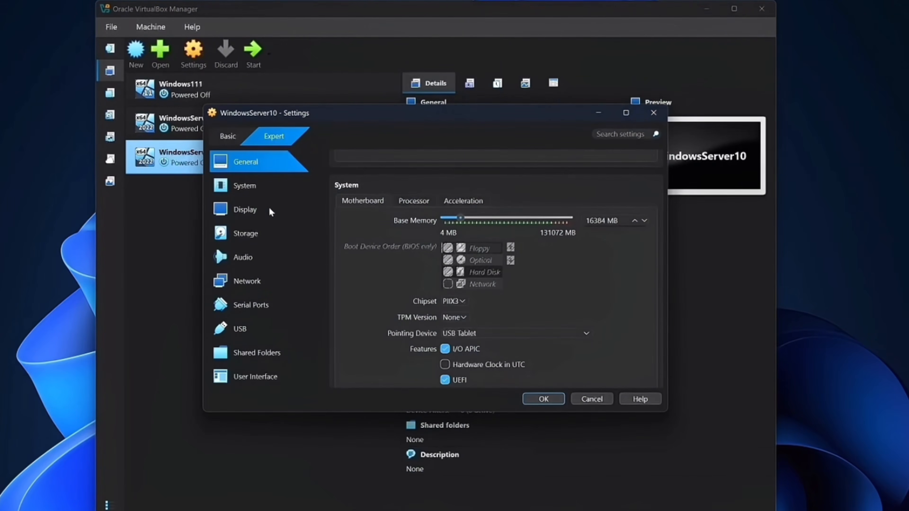
left_click(246, 215)
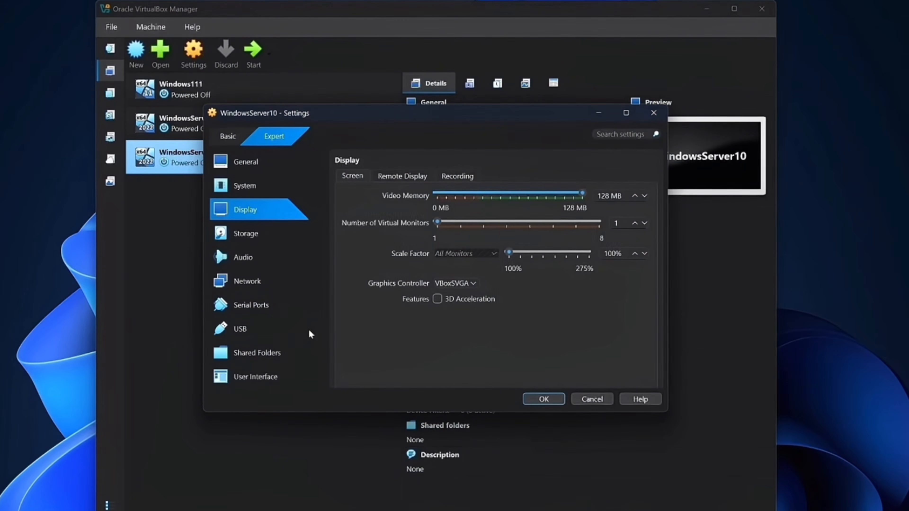
left_click(473, 283)
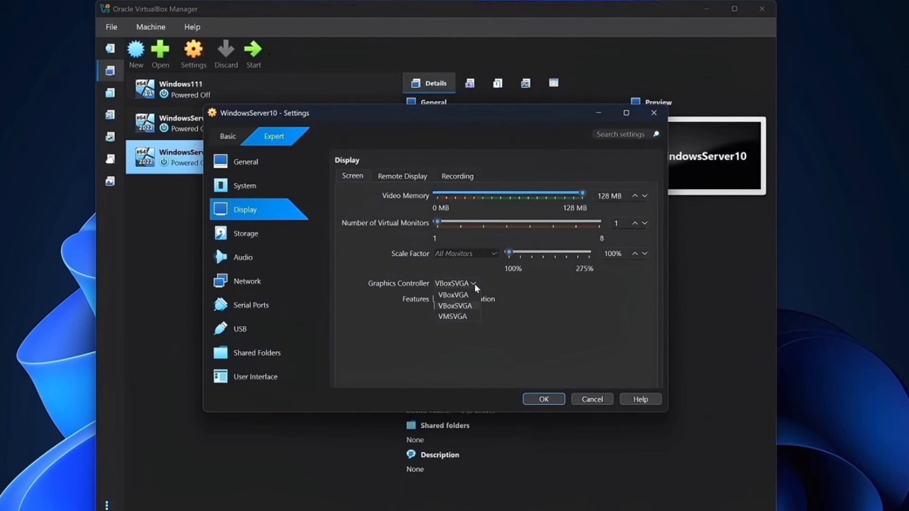
left_click(454, 316)
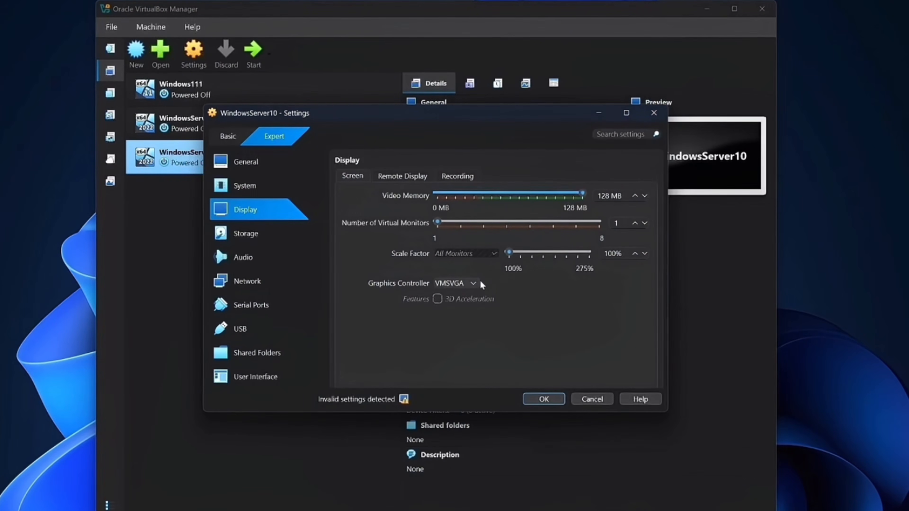
left_click(474, 284)
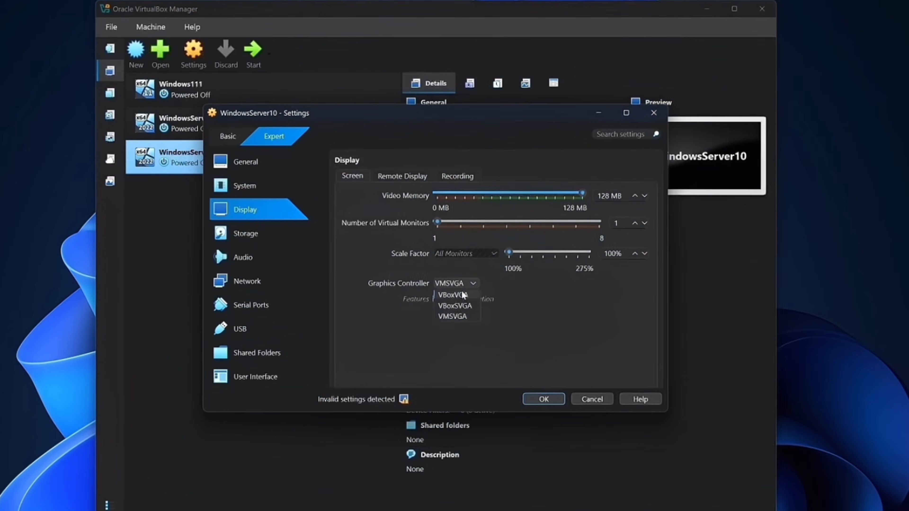
left_click(517, 285)
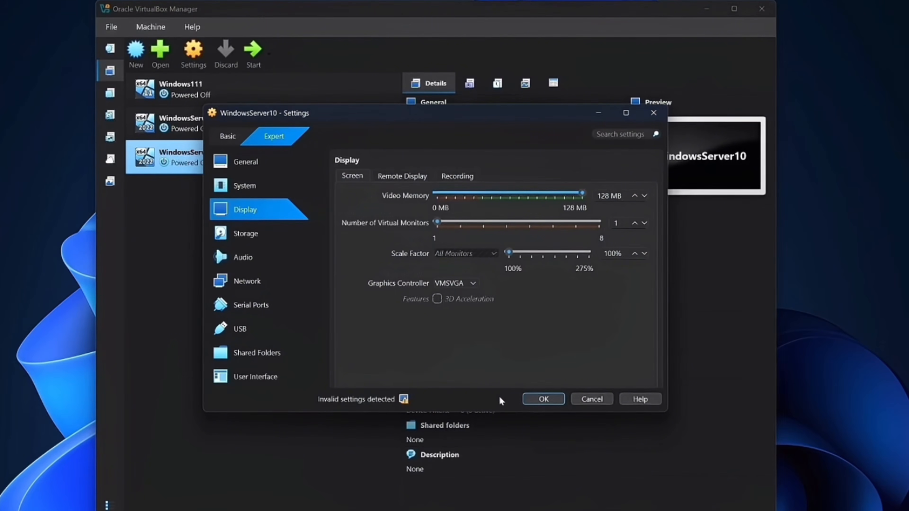
left_click(544, 399)
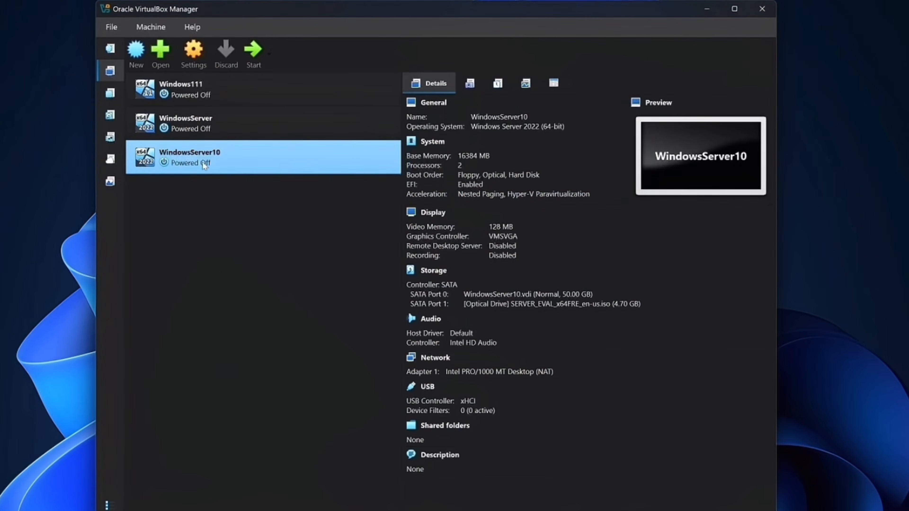
- Start the WindowsServer10 virtual machine with GUI
right_click(210, 163)
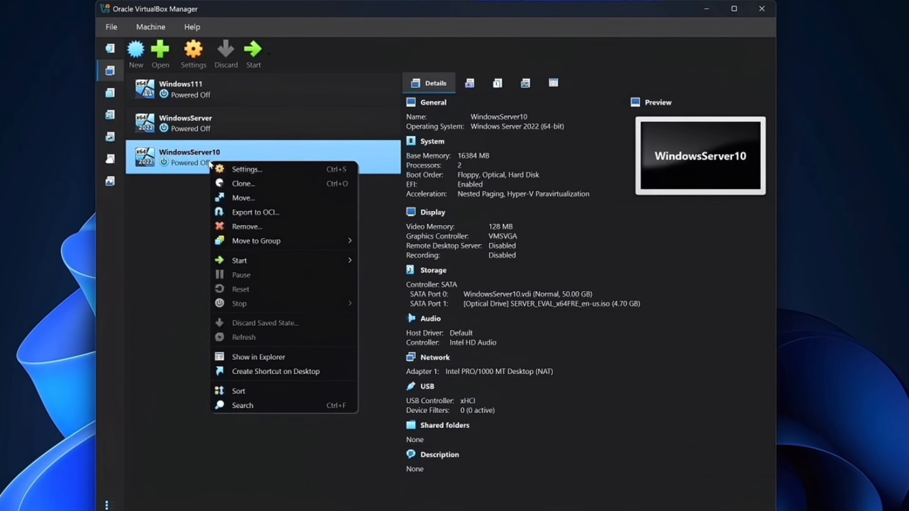
mouse_move(327, 257)
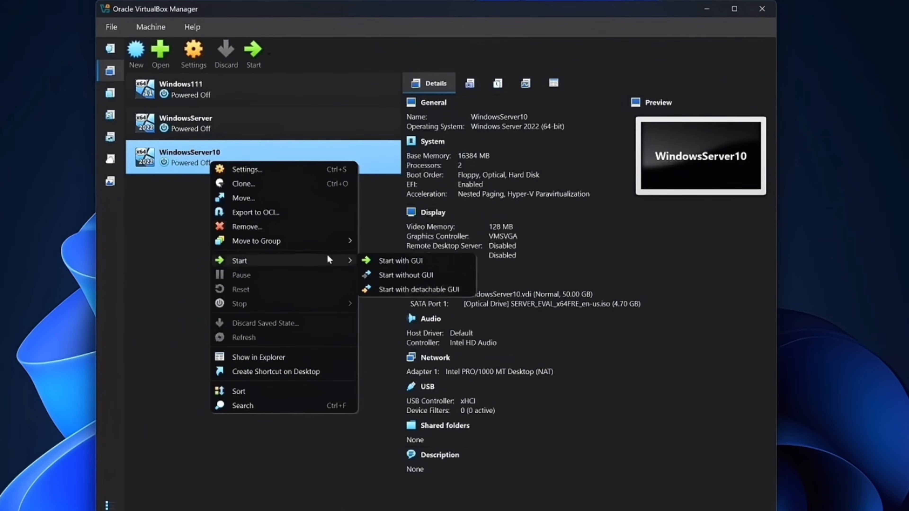
left_click(417, 260)
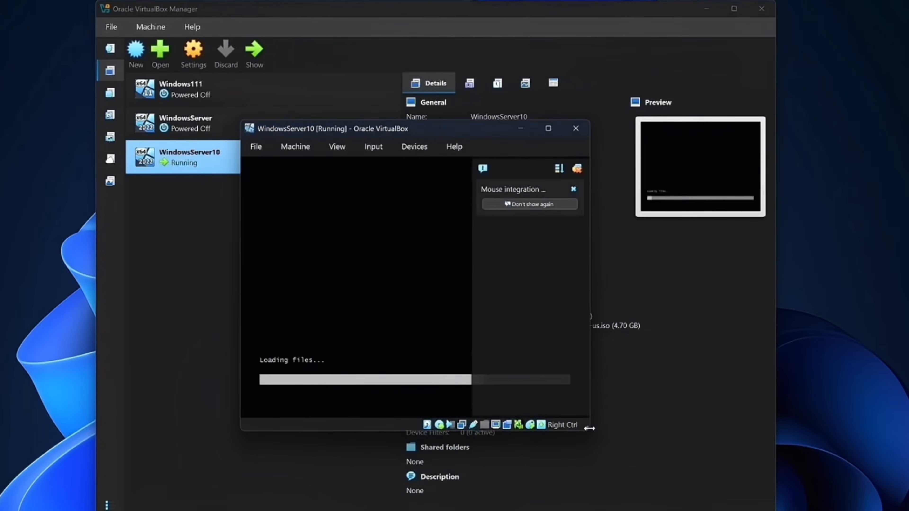
- Enlarge the running WindowsServer10 machine window and move it so its whole display is visible
left_click_drag(589, 429, 833, 510)
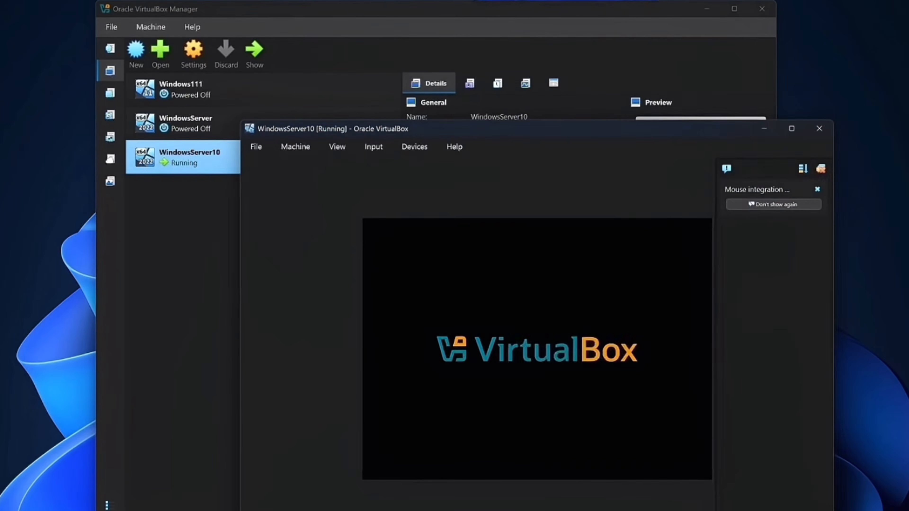
left_click_drag(520, 132, 389, 29)
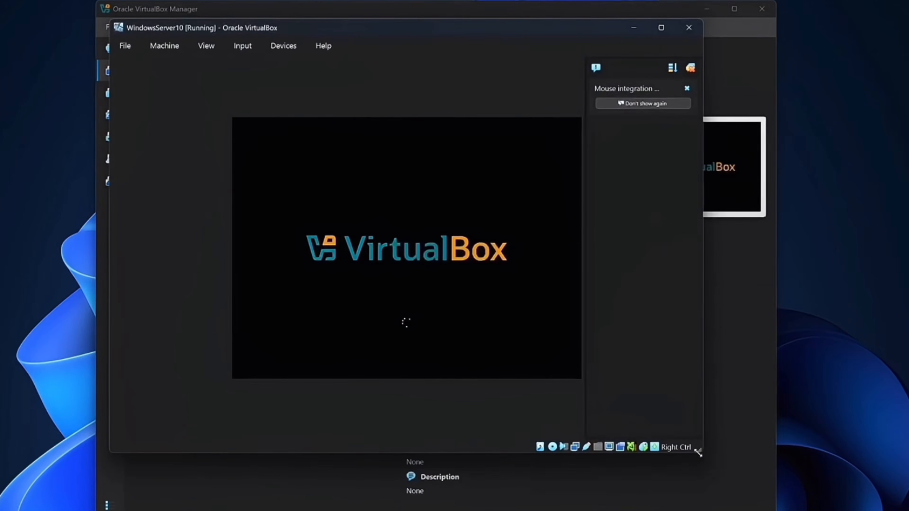
left_click_drag(700, 450, 791, 510)
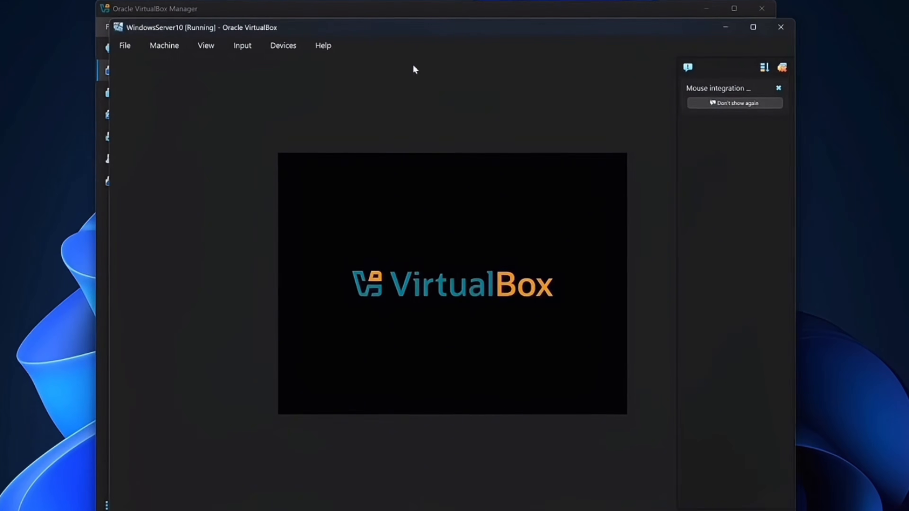
left_click_drag(421, 30, 384, 10)
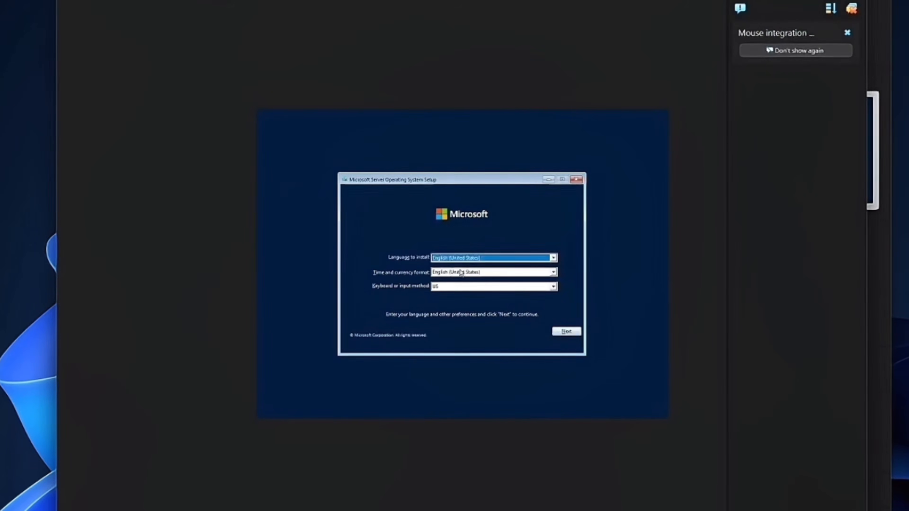
- Start the server setup with the default language settings and choose Windows Server 2022 Standard Evaluation (Desktop Experience) as the operating system
left_click(572, 334)
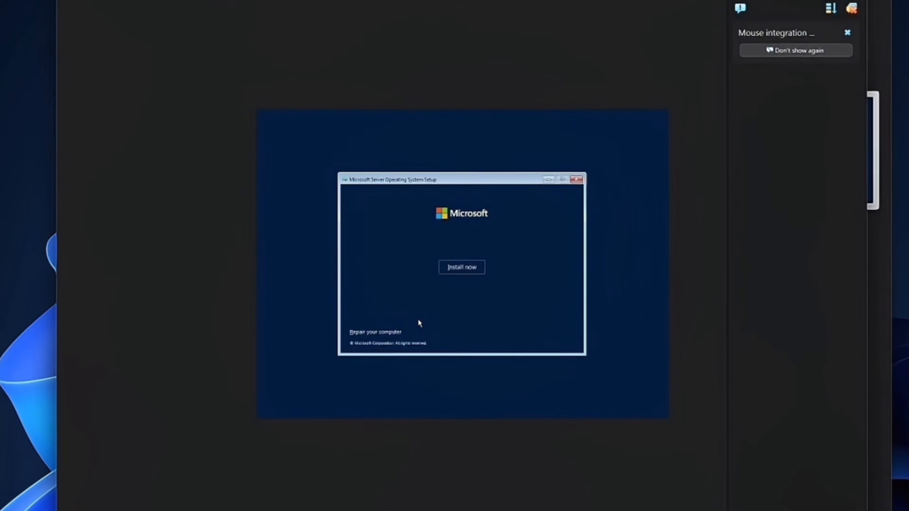
left_click(456, 268)
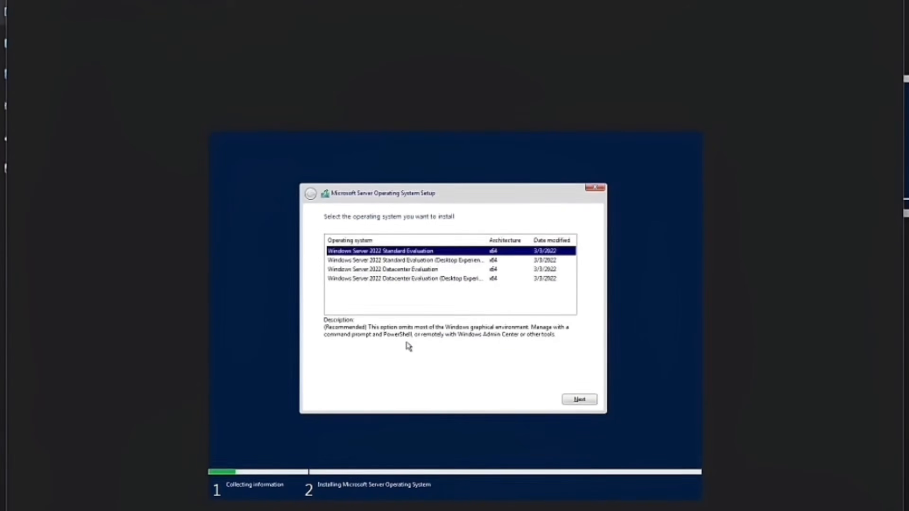
left_click(387, 260)
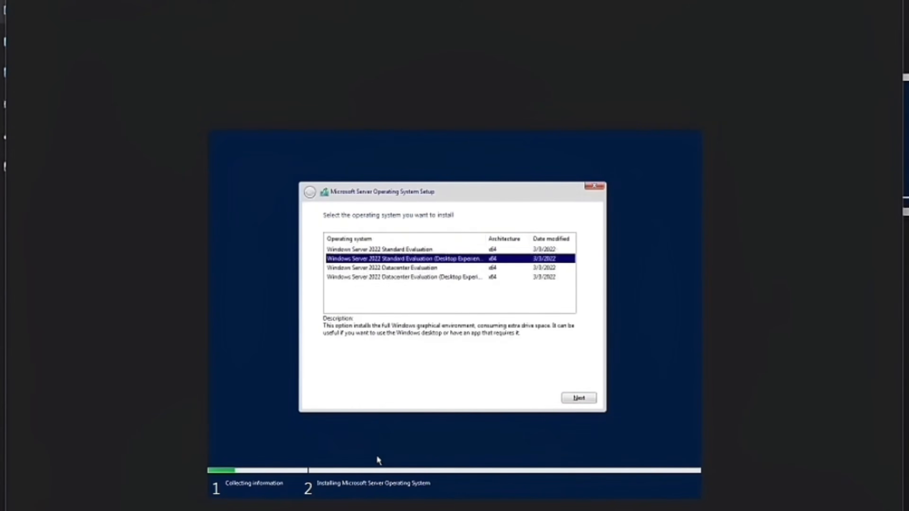
left_click(579, 398)
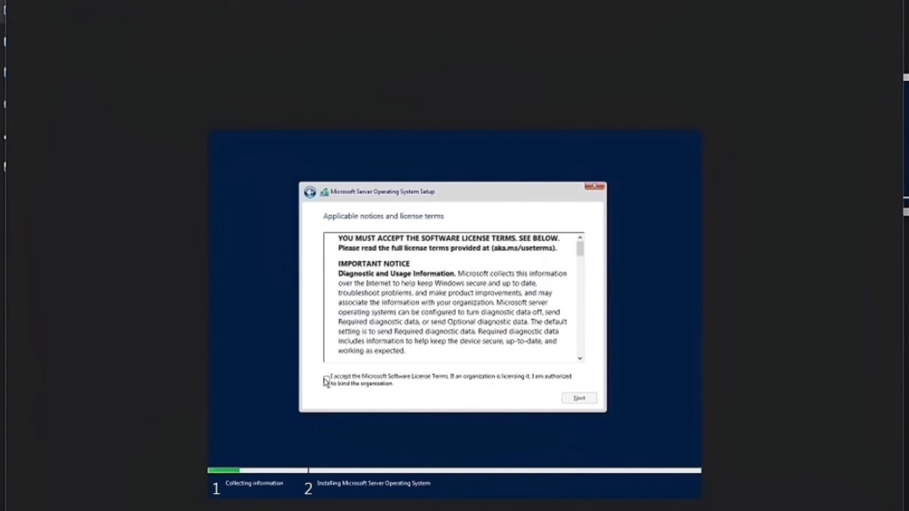
- Accept the license terms and start a custom installation on Drive 0 Unallocated Space
left_click(327, 379)
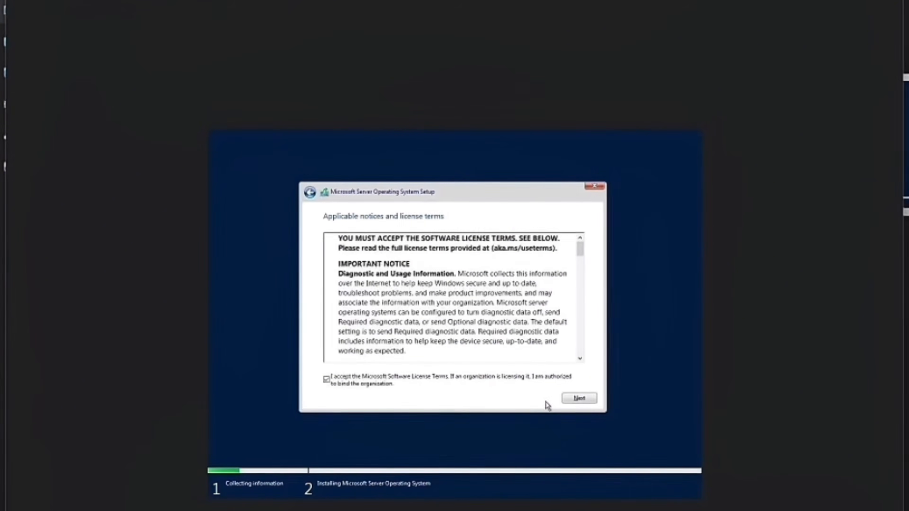
left_click(579, 399)
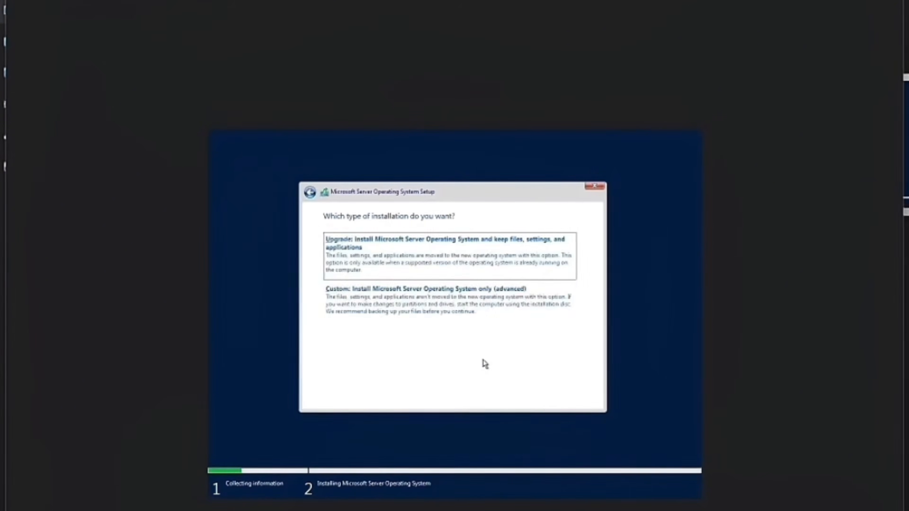
left_click(373, 314)
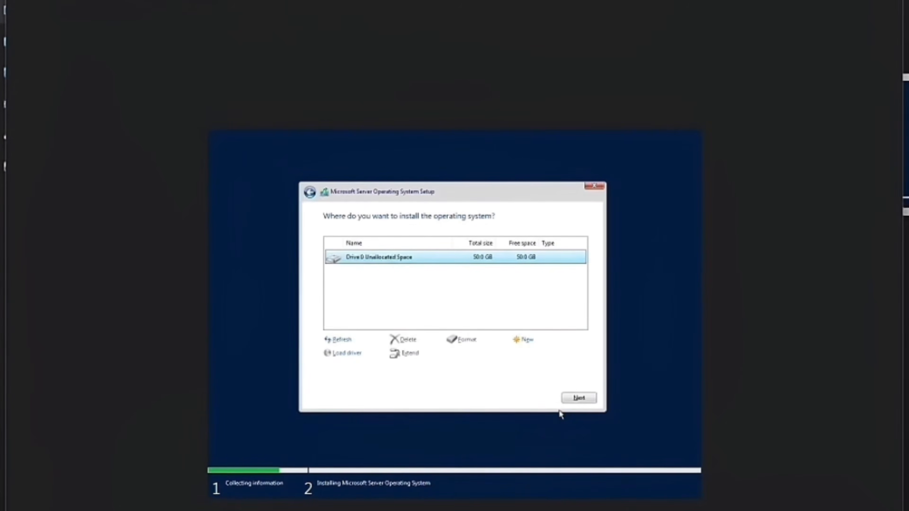
left_click(579, 398)
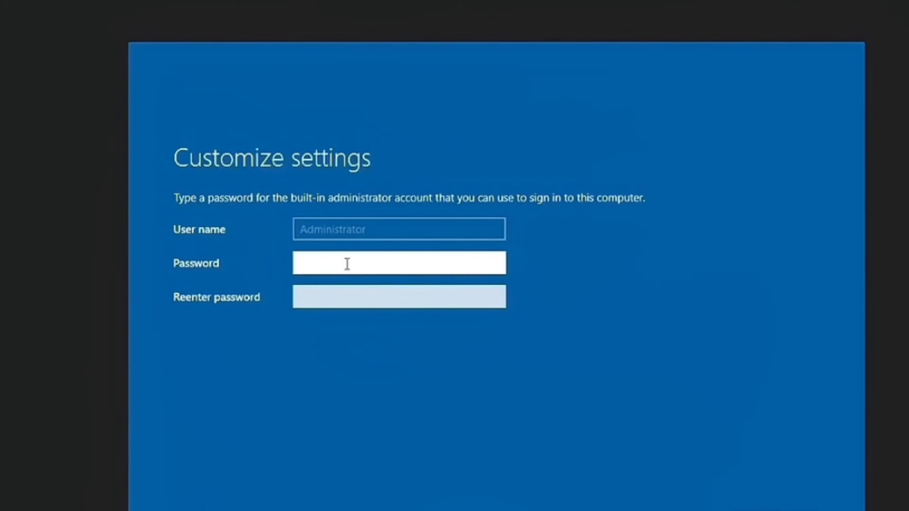
- Set and confirm the password for the built-in Administrator account to finish the setup
type("•••••••••••")
key("Tab")
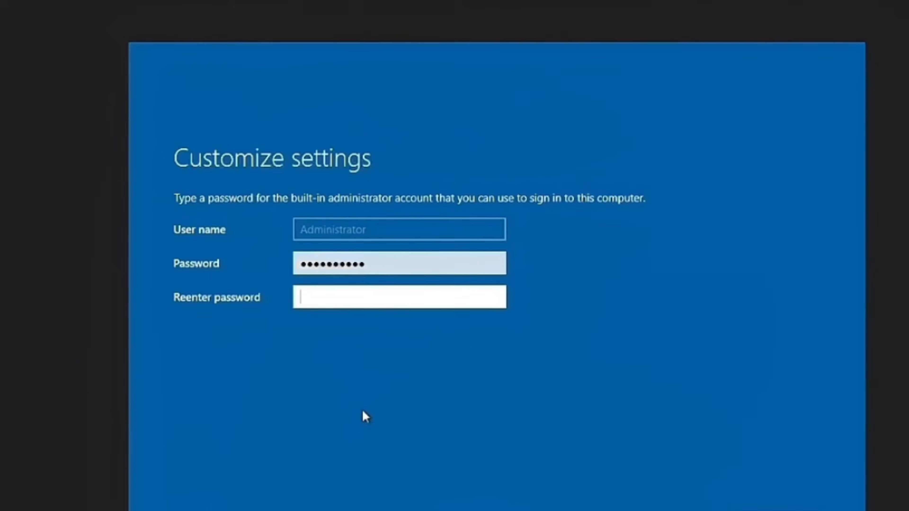
type("•••")
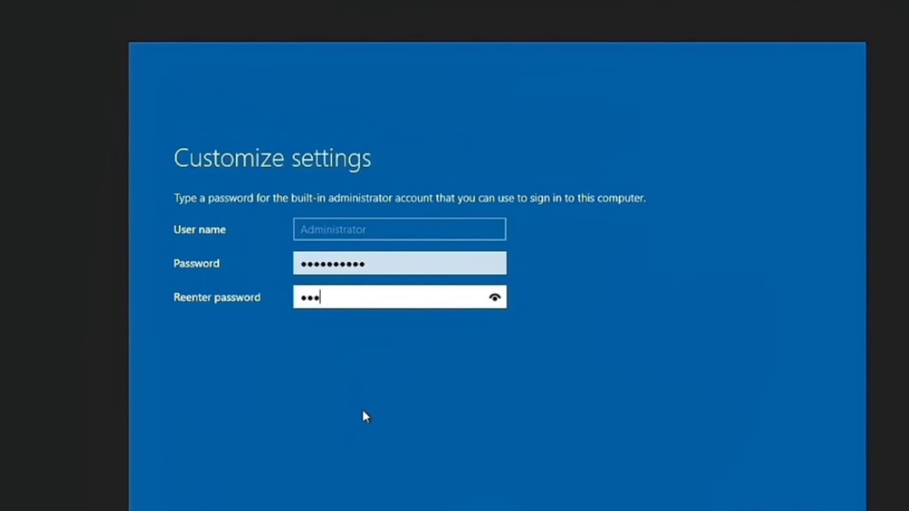
type("••••••••")
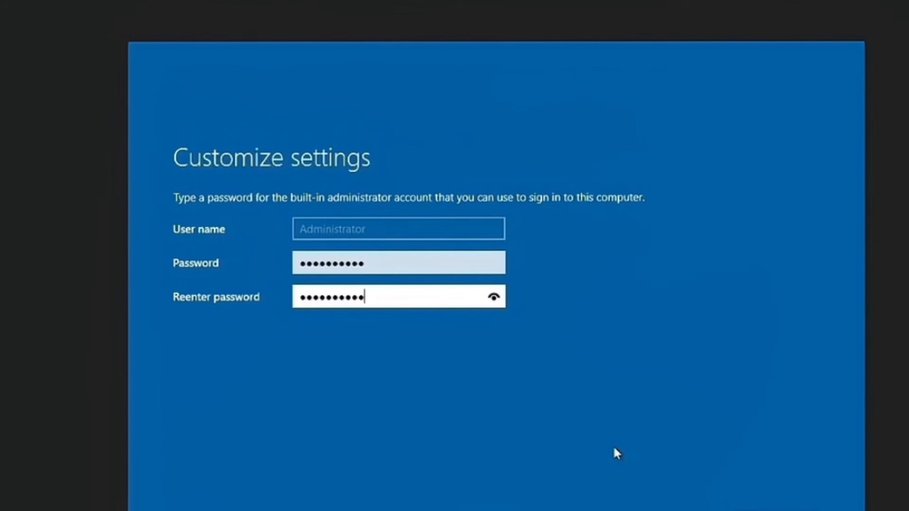
key("Return")
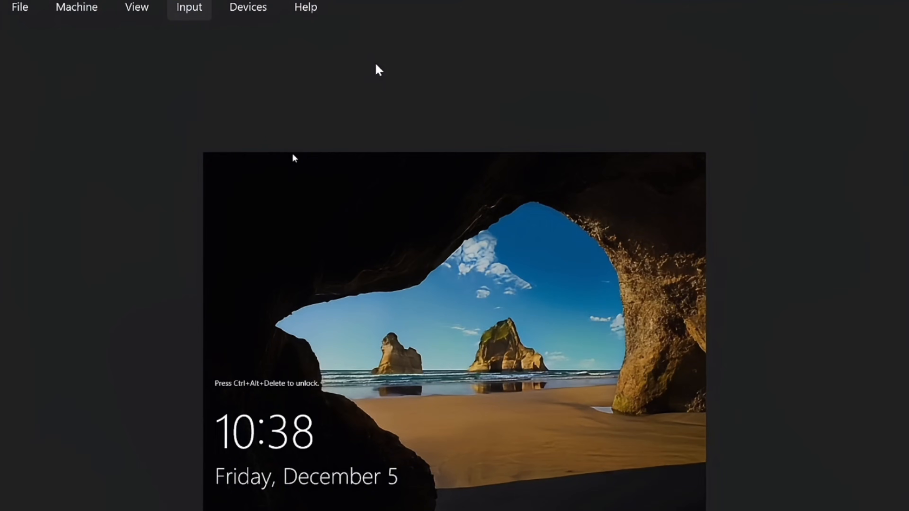
- Unlock the virtual machine and sign in as Administrator with the account password
left_click(373, 81)
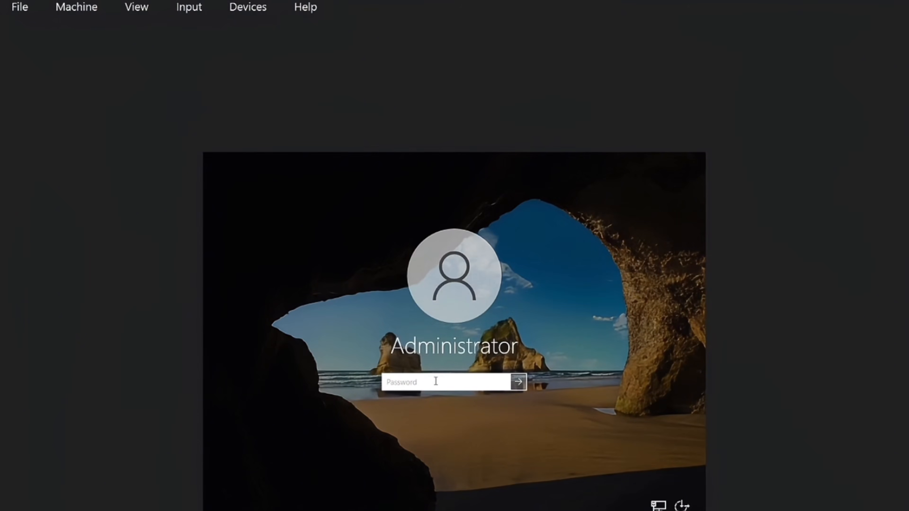
type("•••••••")
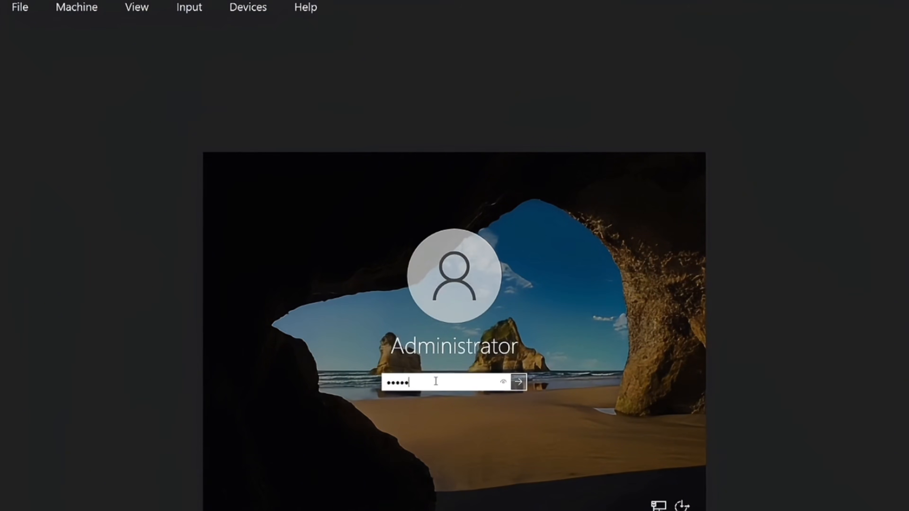
type("••")
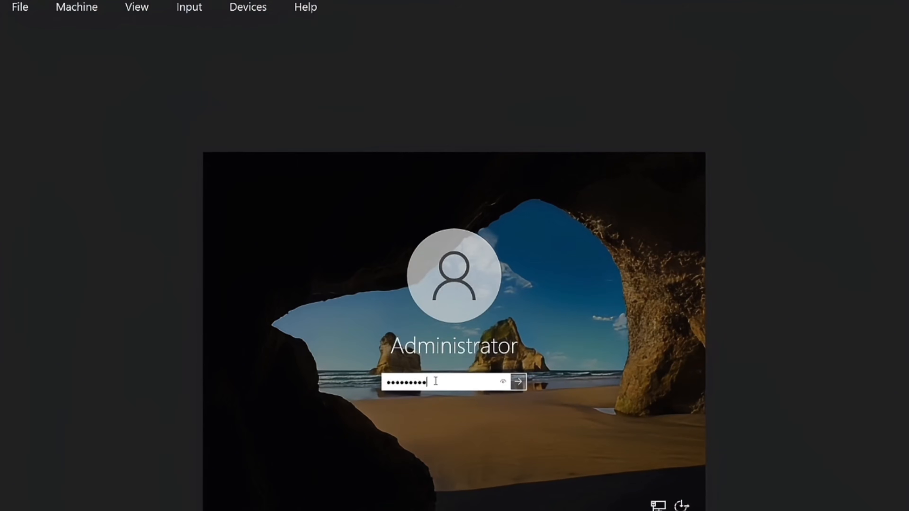
type("•")
key("Return")
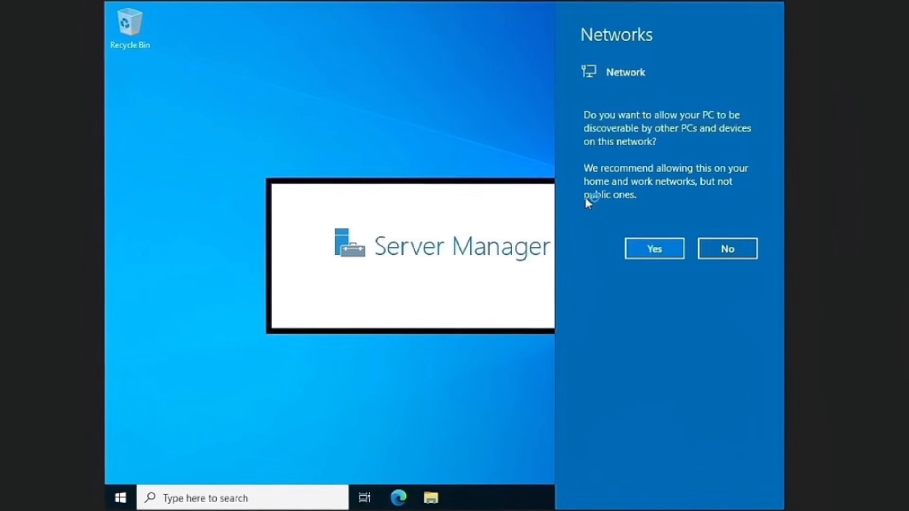
- Allow the server to be discoverable on the network and permanently dismiss the Windows Admin Center message in Server Manager
left_click(657, 251)
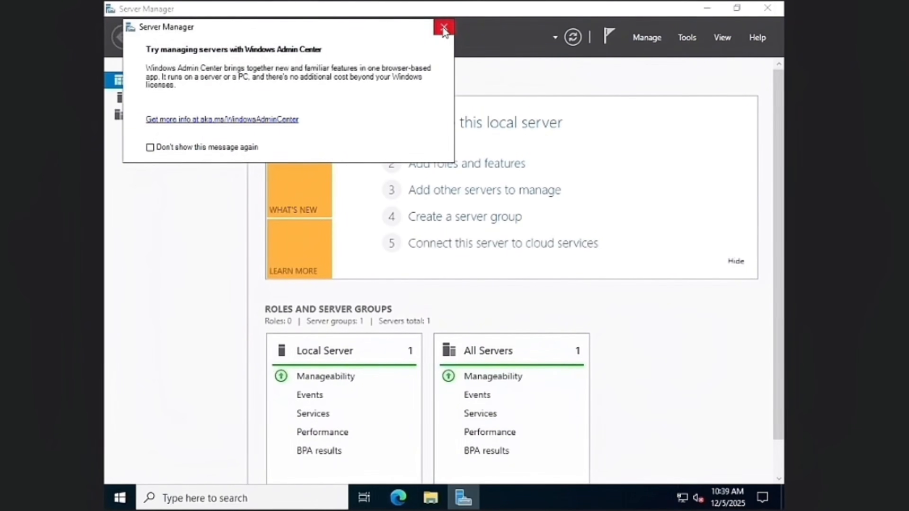
left_click(150, 147)
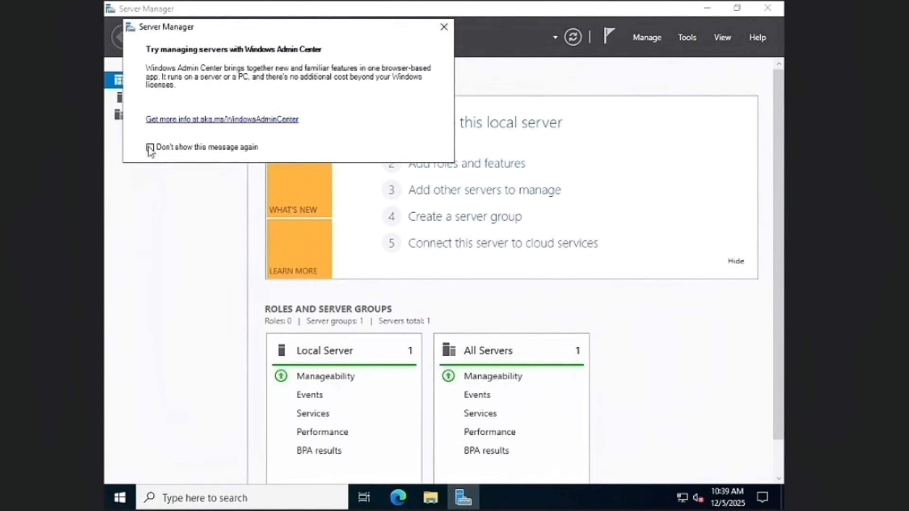
left_click(444, 27)
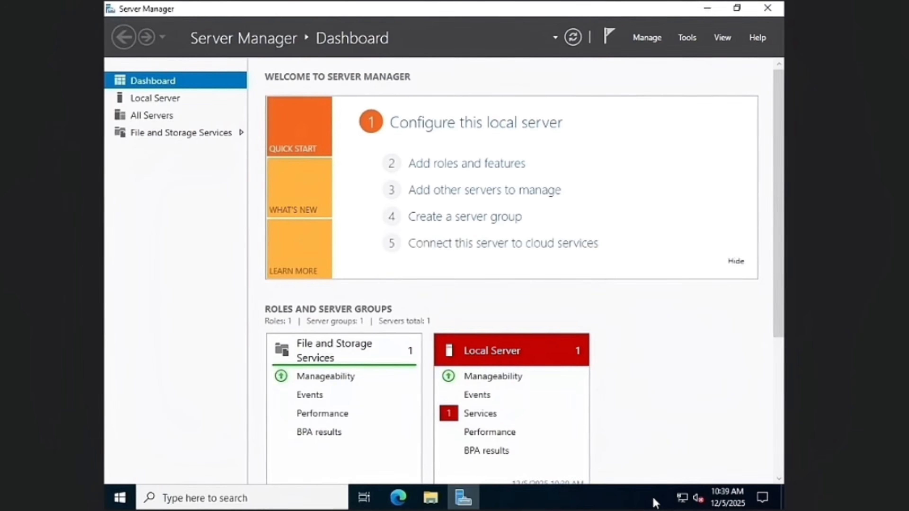
- Minimize Server Manager to view the desktop, bring its dashboard back for a look, and minimize it again
left_click(707, 8)
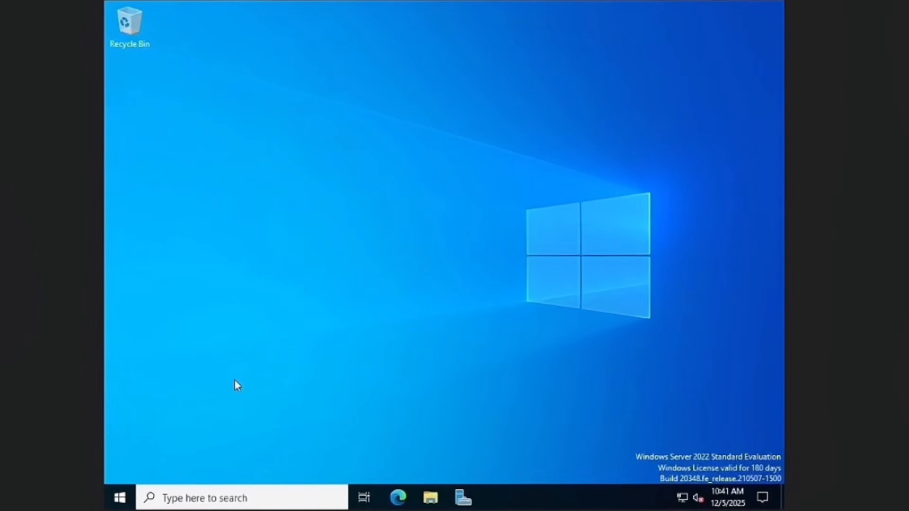
left_click(464, 498)
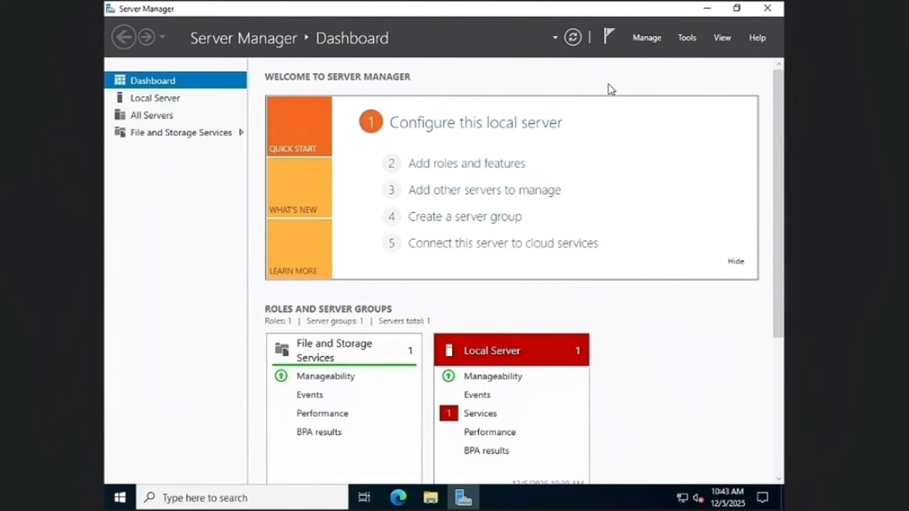
left_click(707, 8)
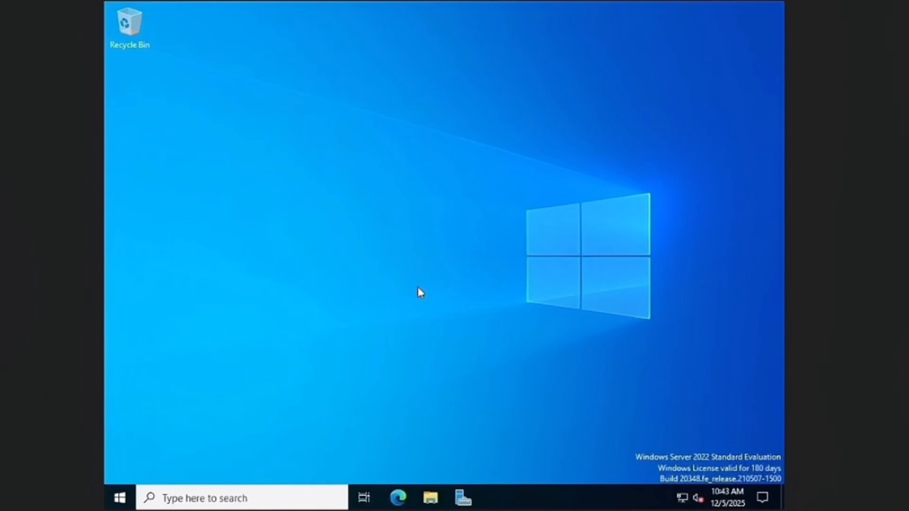